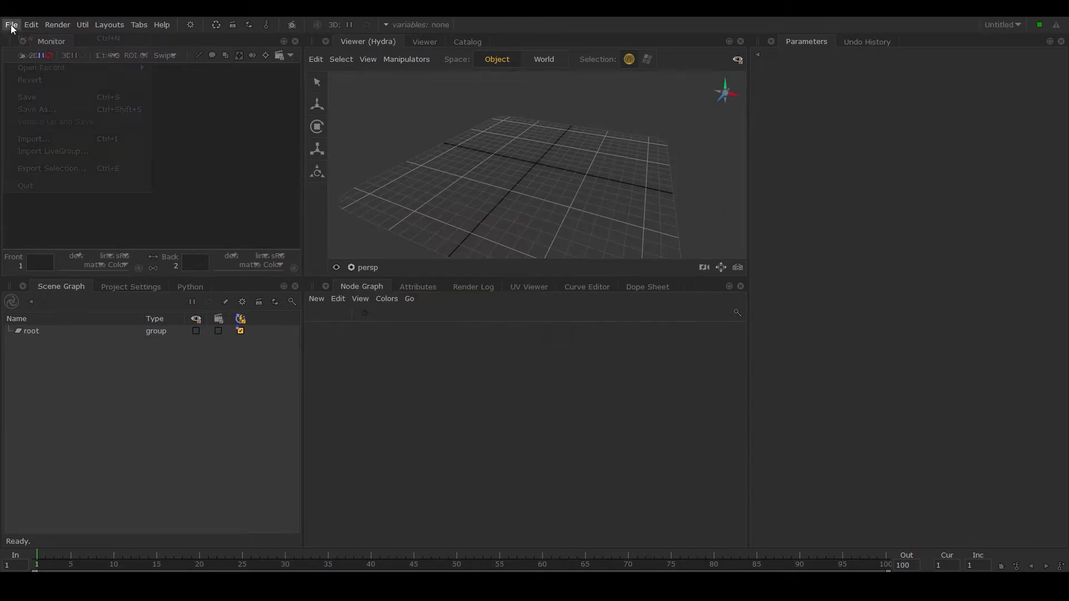
# - Open the modcast_tutorials_08.katana project from the master/katana folder
pyautogui.click(11, 24)
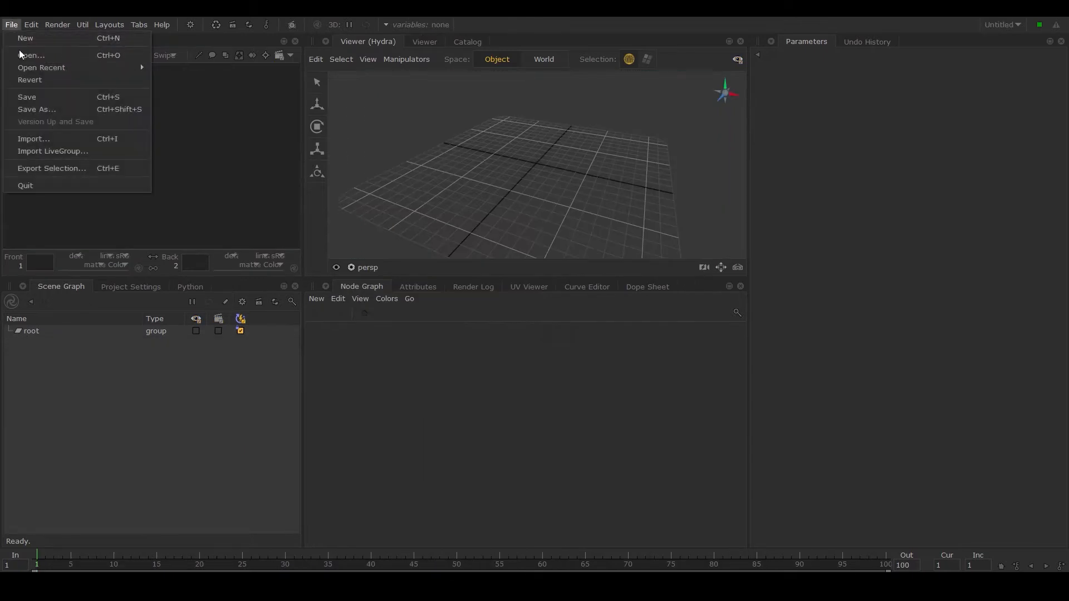
pyautogui.click(25, 58)
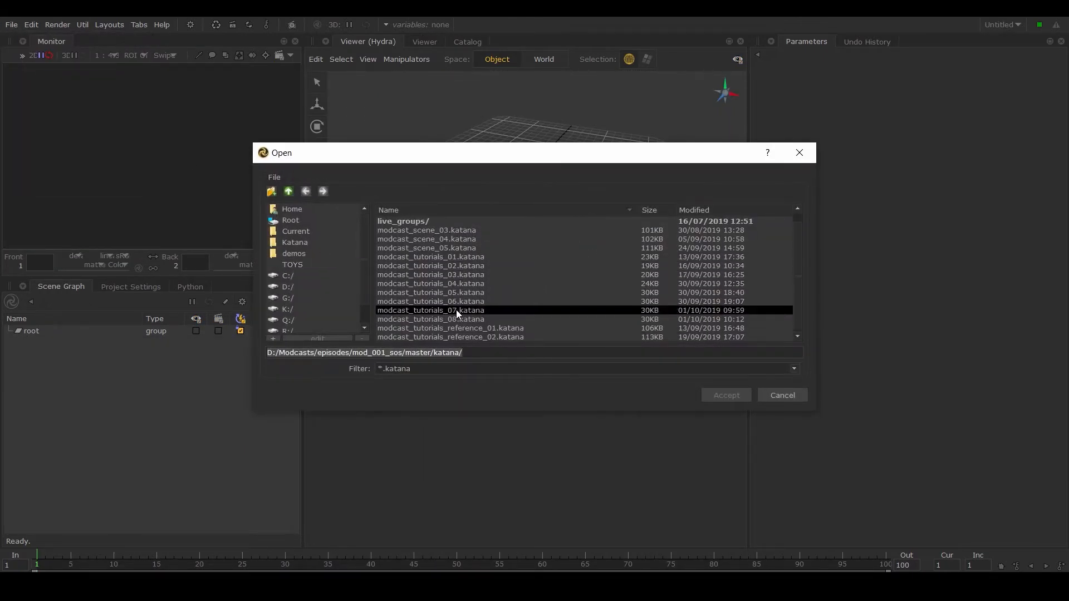
pyautogui.click(459, 318)
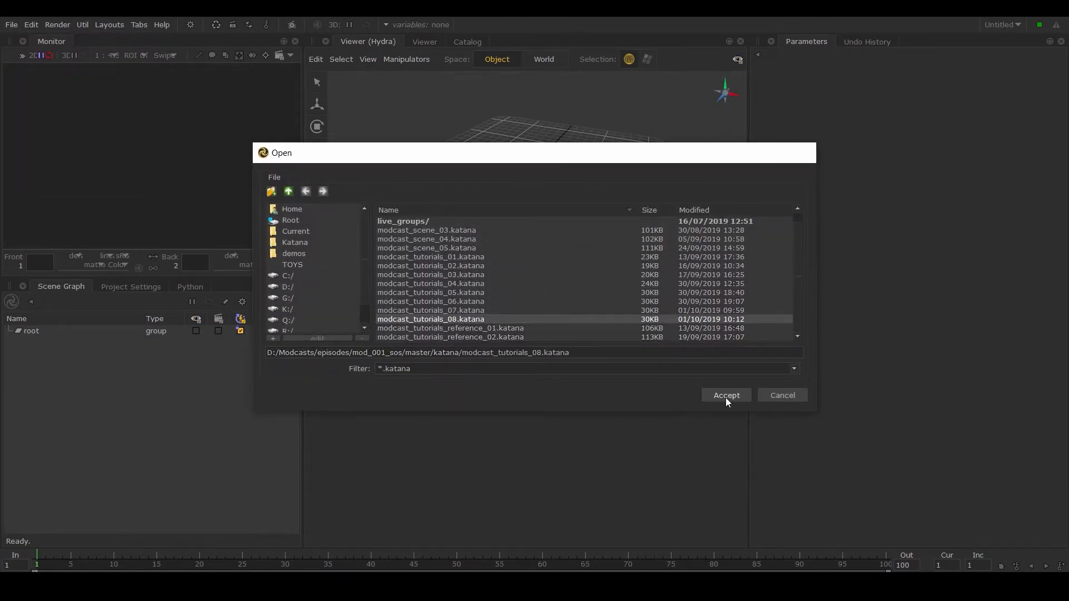
pyautogui.click(726, 395)
# - Look inside the All_Shots group and its Shot_01 group, inspect the Cam_01 camera import's parameters, and close Shot_01
pyautogui.scroll(5, 532, 365)
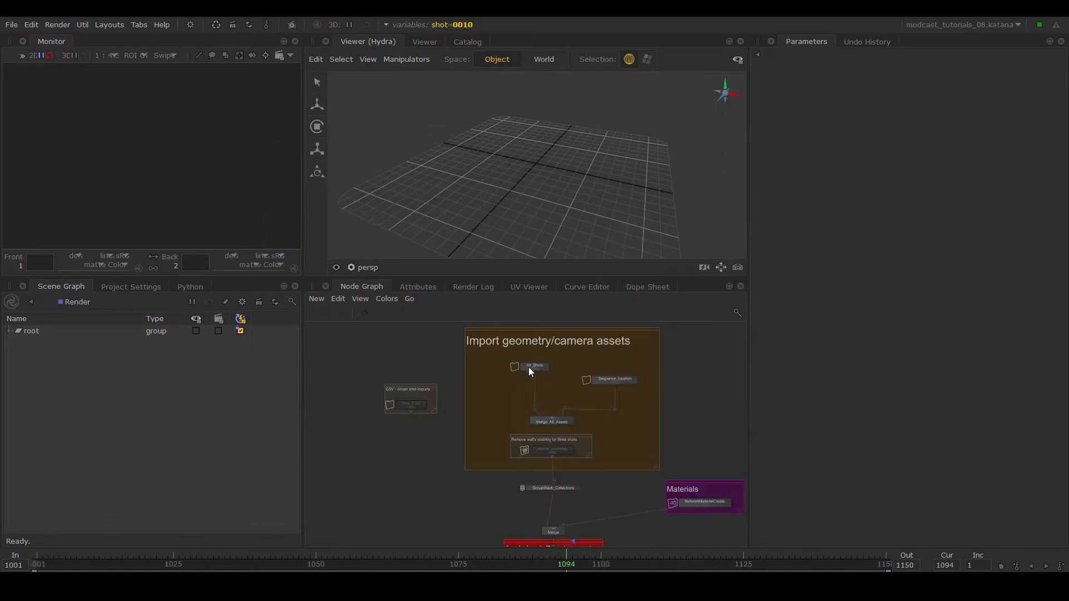
pyautogui.click(543, 373)
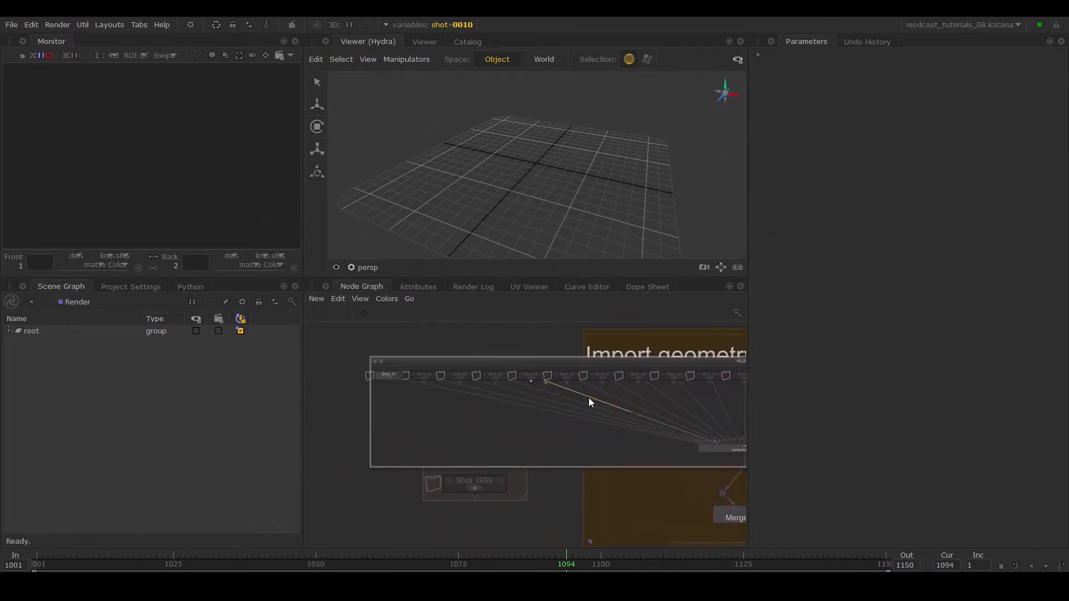
pyautogui.click(379, 376)
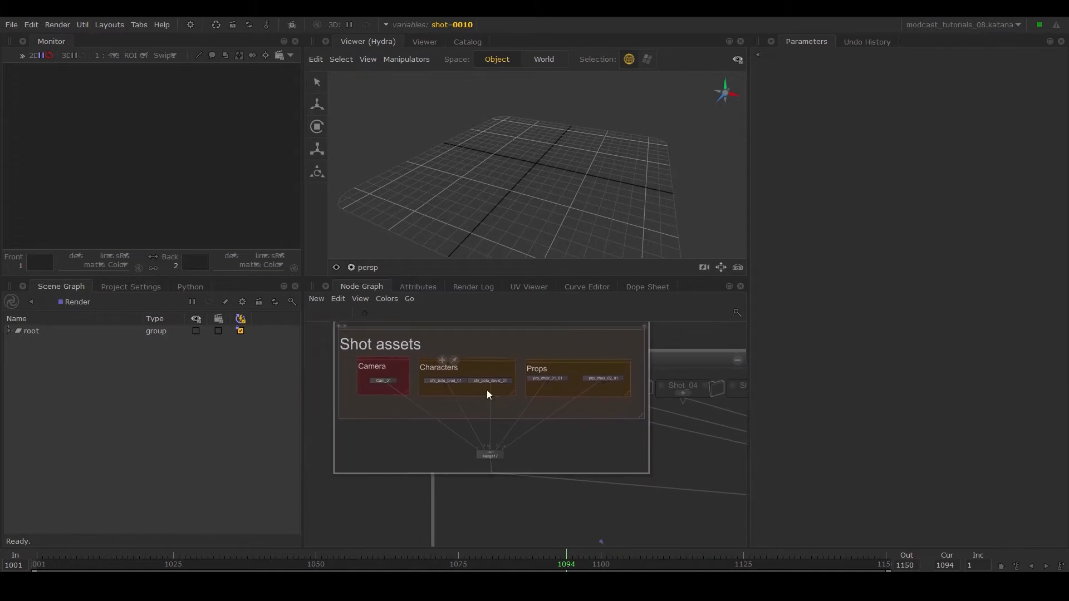
pyautogui.moveTo(300, 276); pyautogui.dragTo(238, 185)
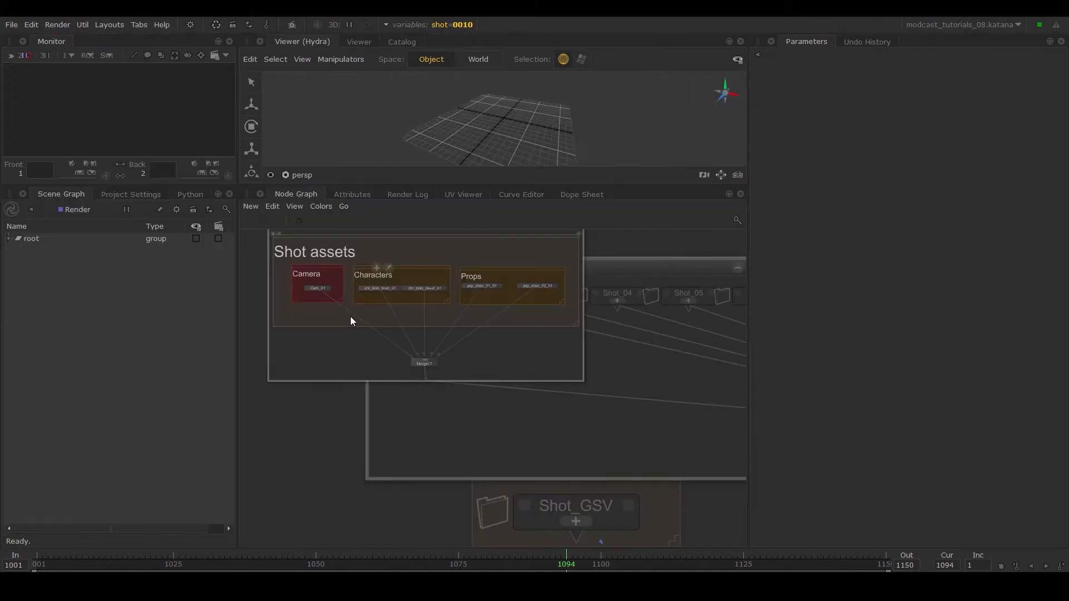
pyautogui.click(325, 289)
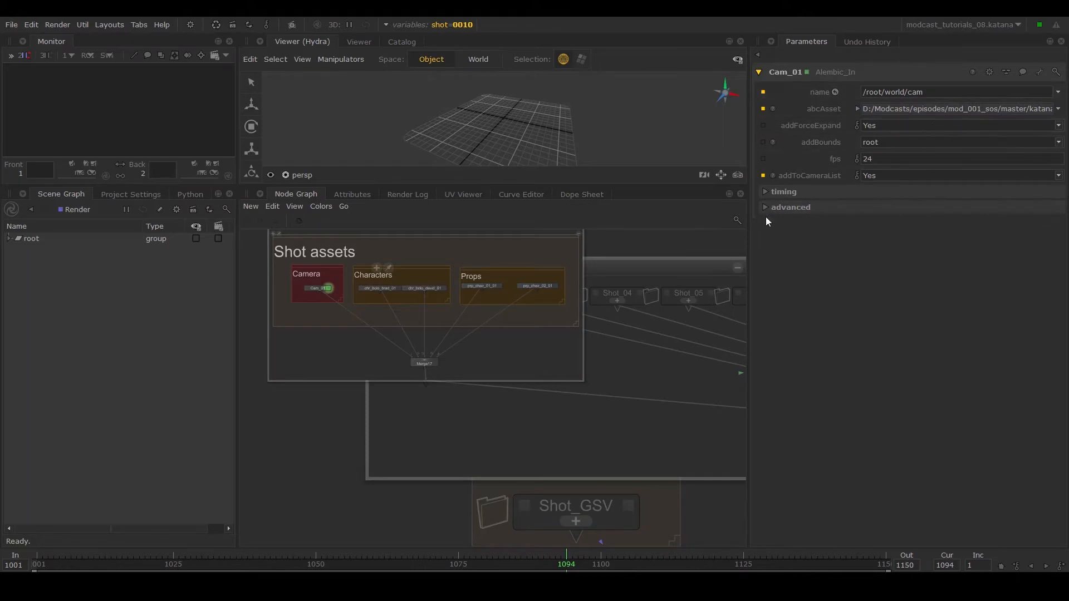
pyautogui.click(578, 233)
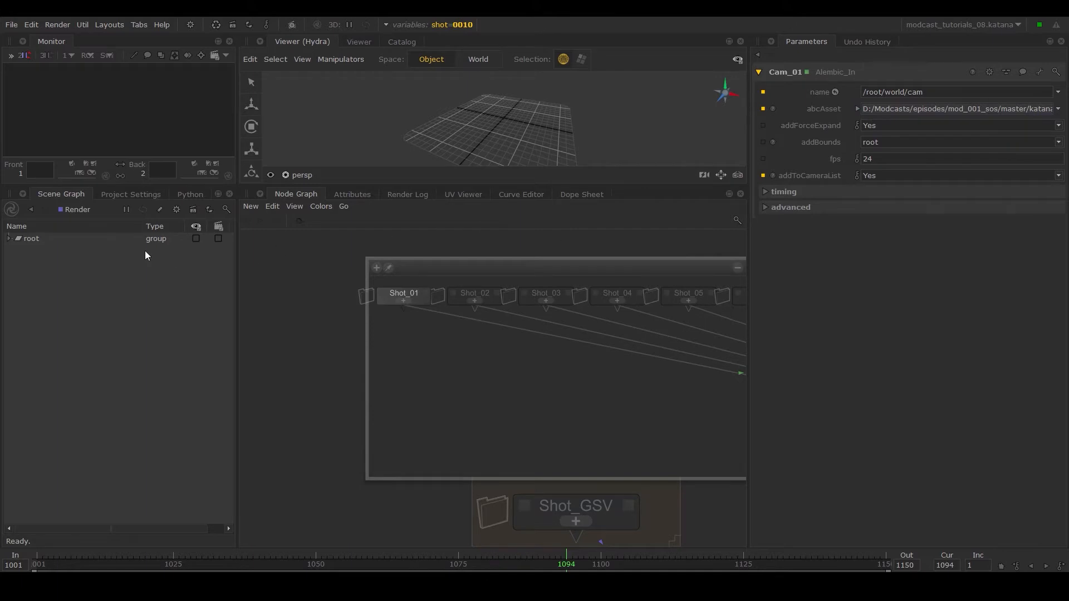
# - Expand the whole scene graph hierarchy under root and frame the studio set with both characters in the viewer
pyautogui.click(32, 240)
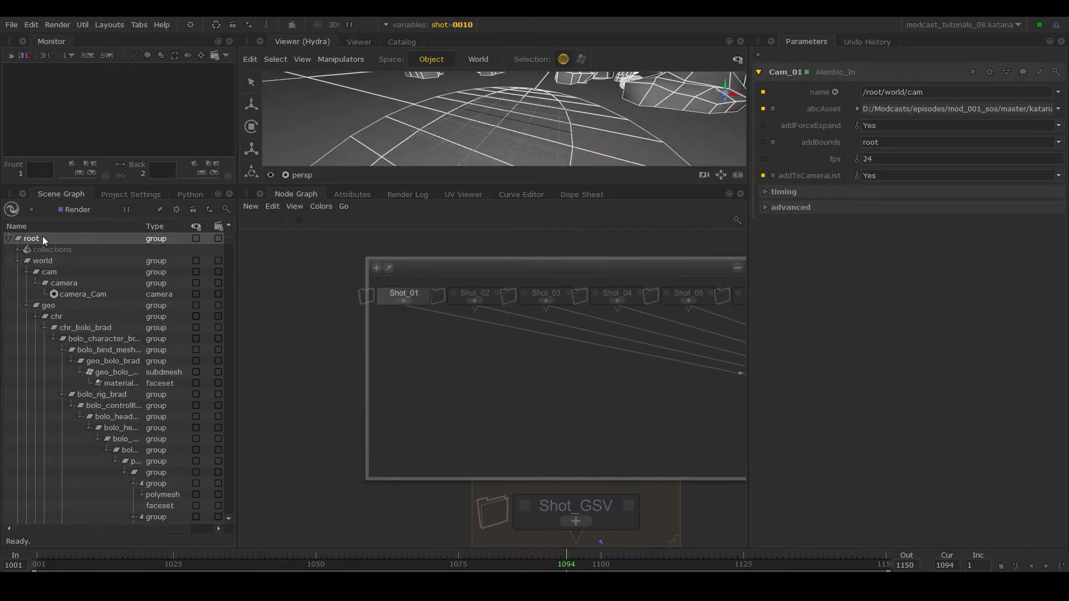
pyautogui.scroll(-10, 510, 100)
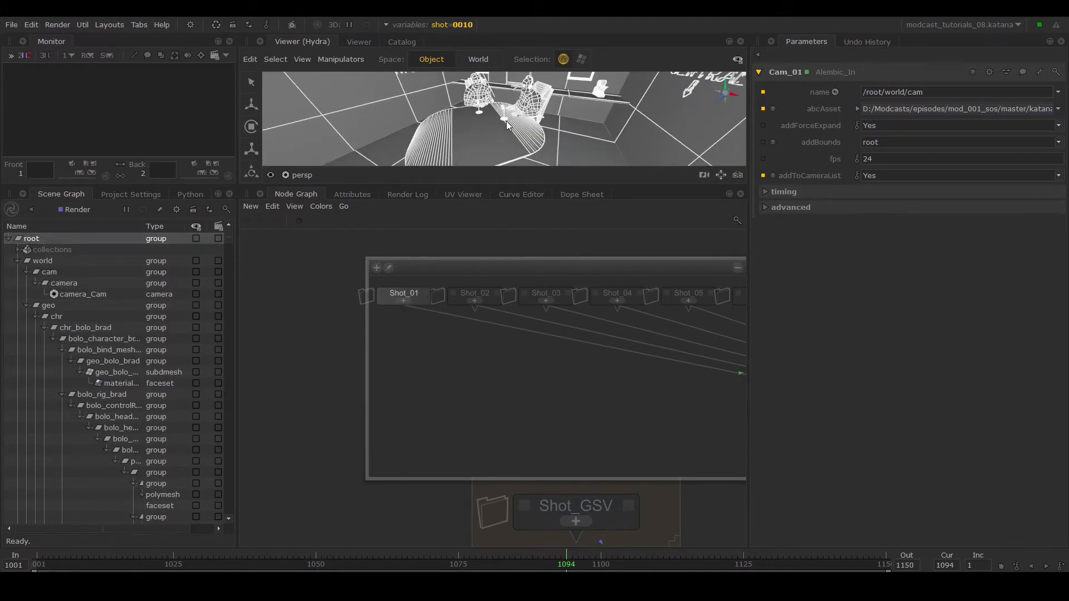
pyautogui.moveTo(523, 108)
pyautogui.keyDown('alt'); pyautogui.mouseDown()
pyautogui.moveTo(521, 99)
pyautogui.moveTo(504, 114)
pyautogui.mouseUp(); pyautogui.keyUp('alt')
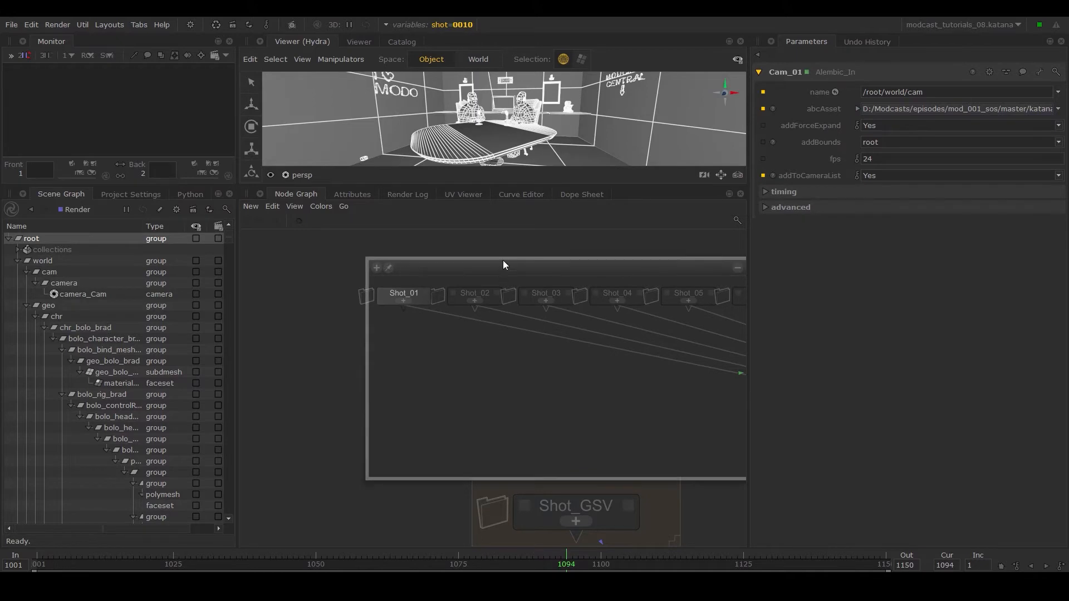
# - Switch the global shot variable to 0020 and 0090 and inspect the characters in the viewer
pyautogui.click(465, 29)
pyautogui.click(535, 73)
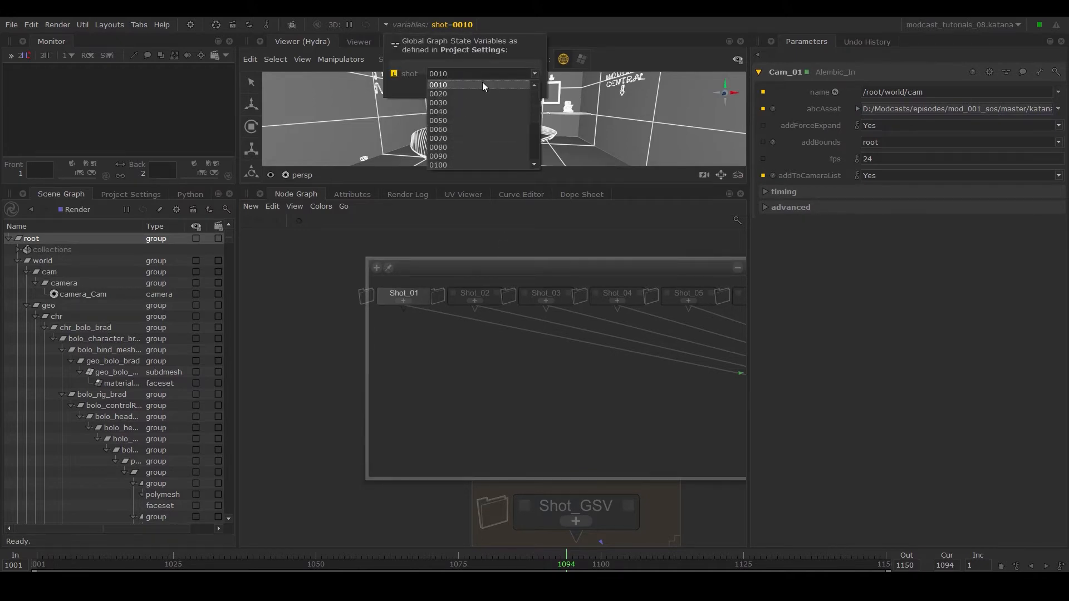
pyautogui.click(467, 92)
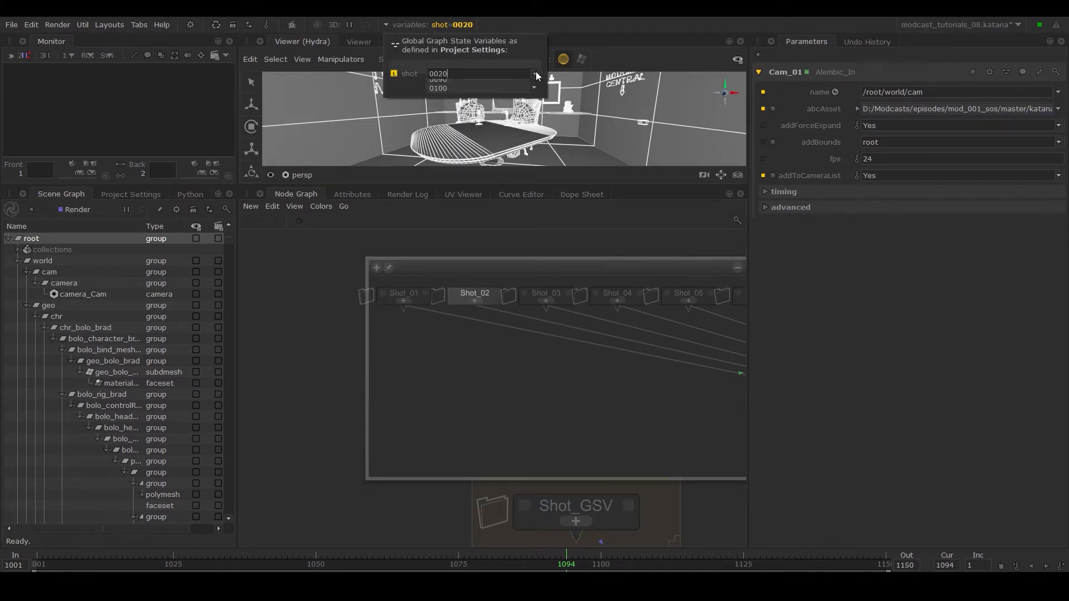
pyautogui.click(510, 73)
pyautogui.click(484, 156)
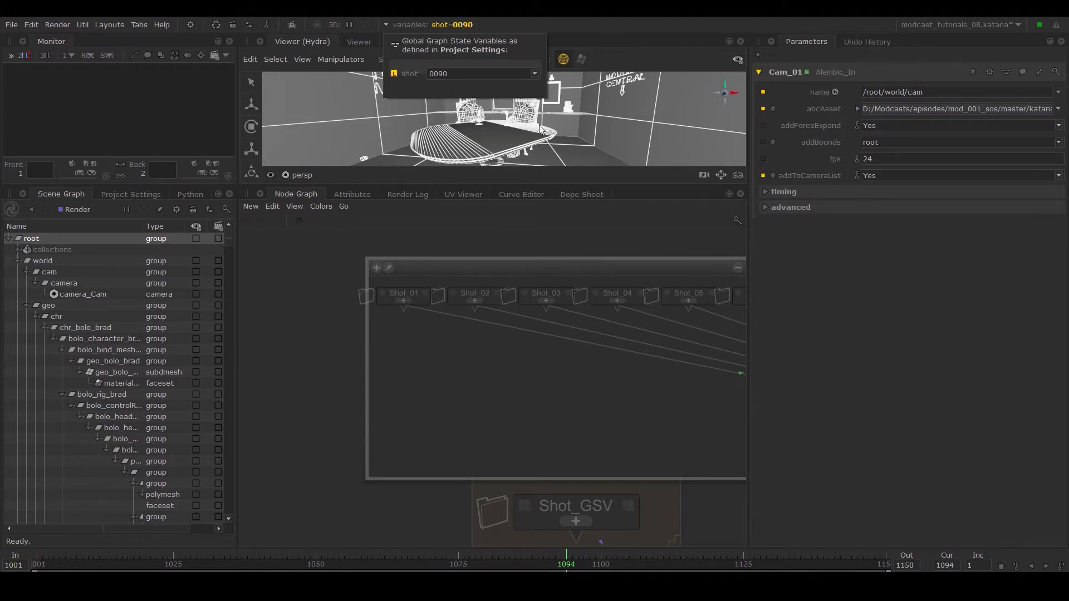
pyautogui.scroll(5, 526, 128)
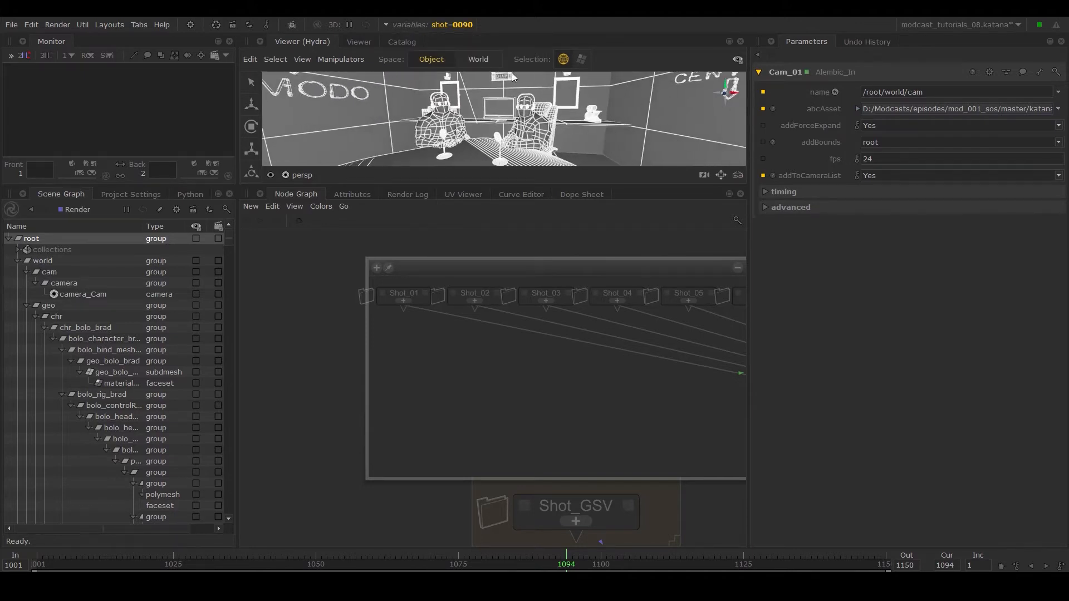
# - Set the global shot variable to 0200
pyautogui.click(471, 27)
pyautogui.click(474, 74)
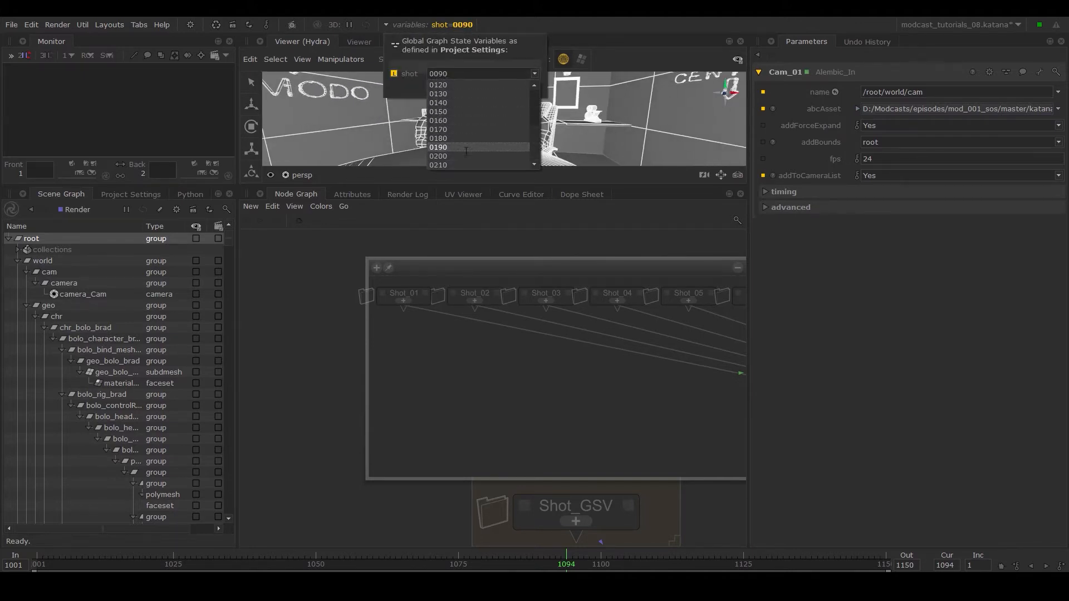
pyautogui.click(459, 157)
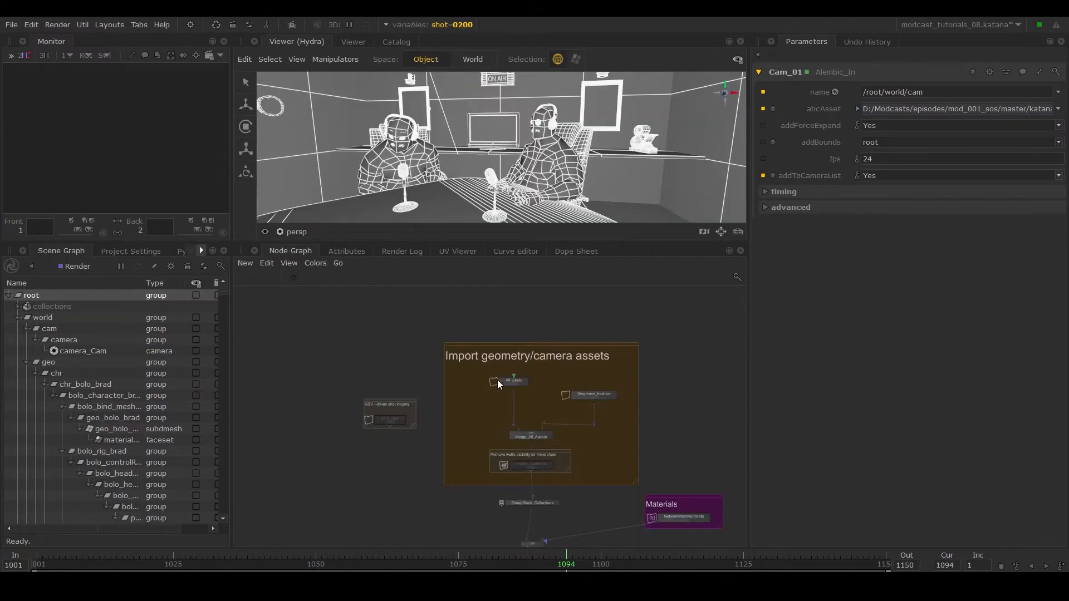
# - View the scene in turn at the All_Shots, Merge_All_Assets and GroupStack_Collections nodes
pyautogui.click(503, 384)
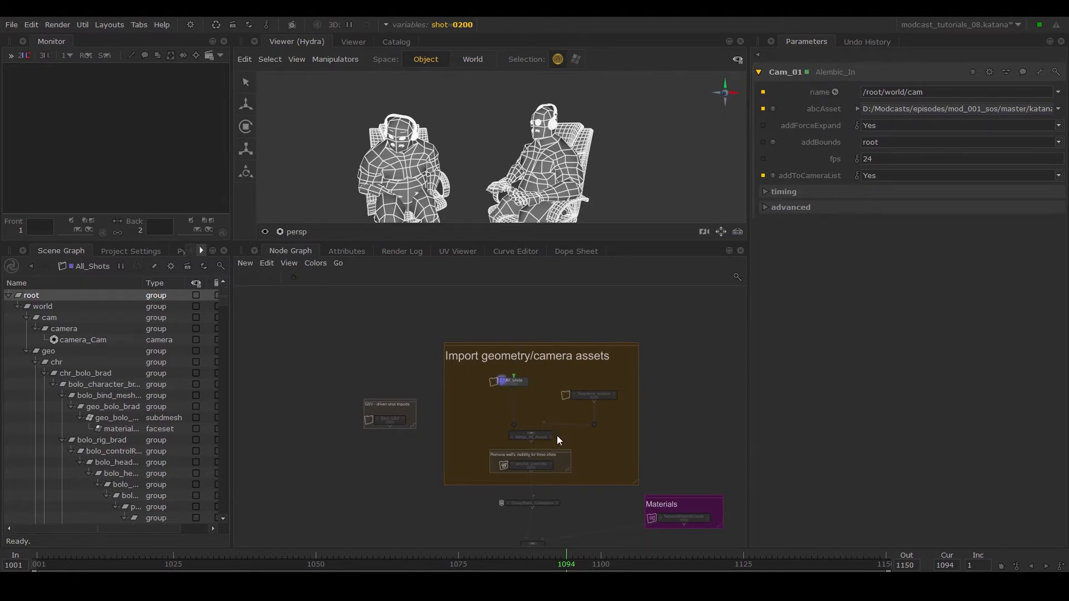
pyautogui.press('v')
pyautogui.moveTo(527, 465); pyautogui.dragTo(529, 395, button='middle')
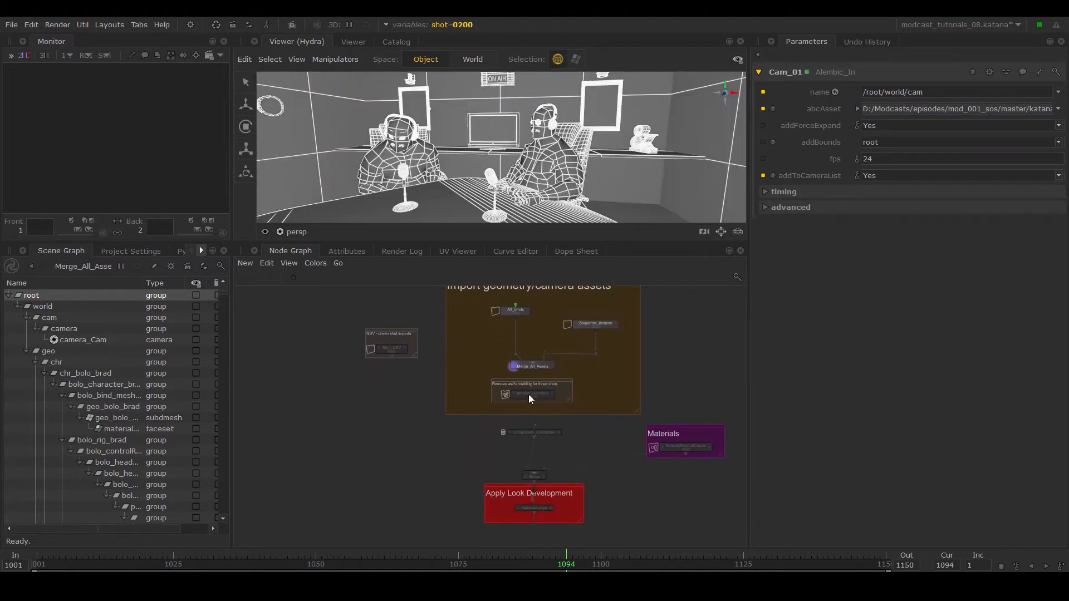
pyautogui.moveTo(528, 432); pyautogui.dragTo(529, 396, button='middle')
pyautogui.press('v')
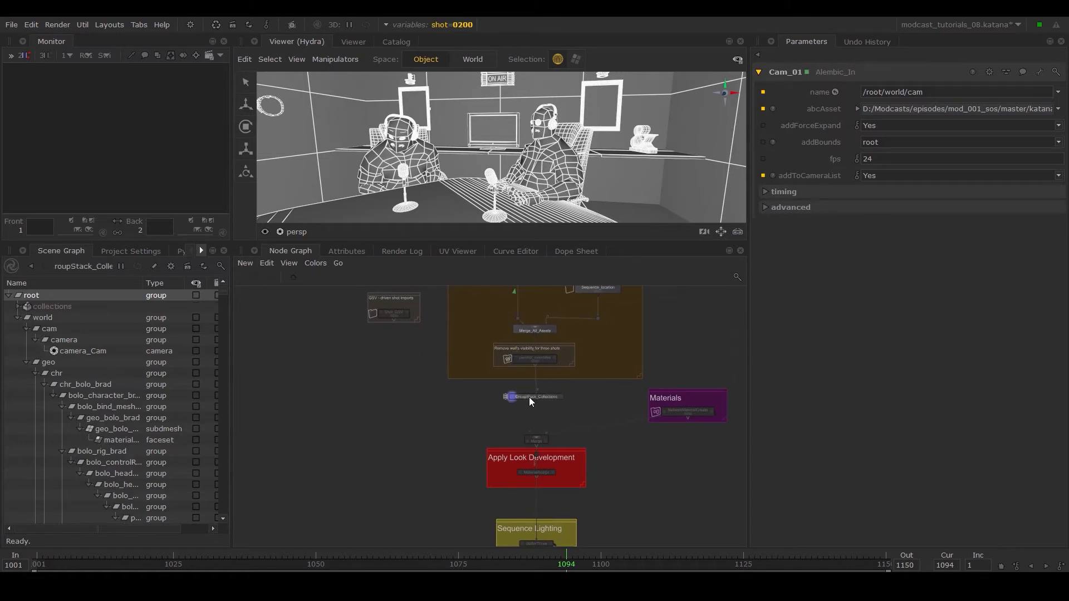
# - View the scene at DlObjectSettings4 in the Characters/Props group and dock the Attributes pane beside the Monitor
pyautogui.moveTo(486, 483); pyautogui.dragTo(587, 190, button='middle')
pyautogui.moveTo(230, 237); pyautogui.dragTo(350, 261)
pyautogui.moveTo(605, 412); pyautogui.dragTo(436, 382, button='middle')
pyautogui.scroll(4, 438, 386)
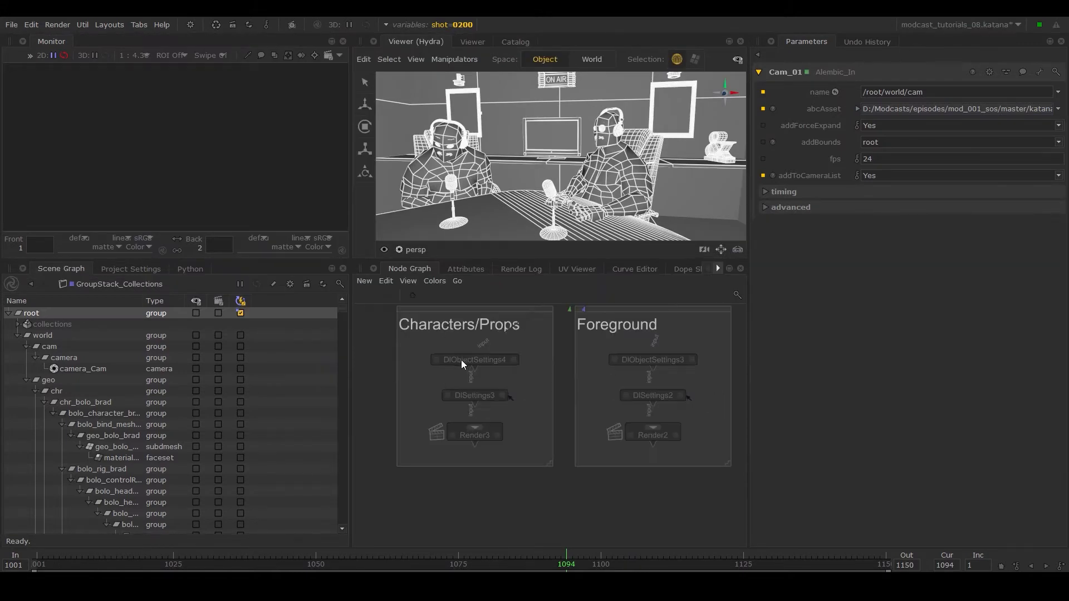
pyautogui.click(454, 360)
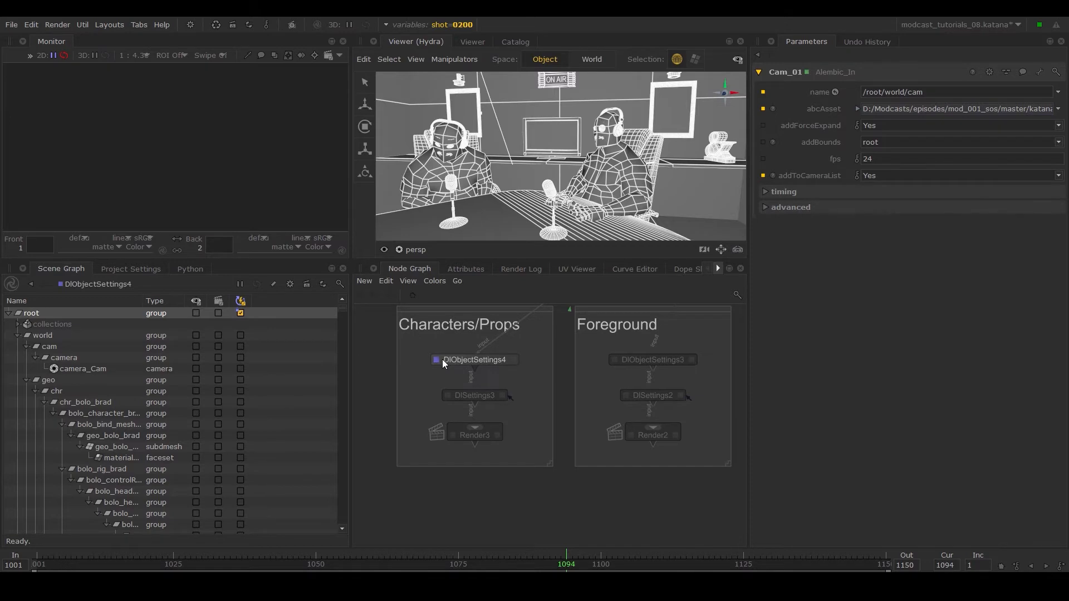
pyautogui.moveTo(477, 269); pyautogui.dragTo(194, 149)
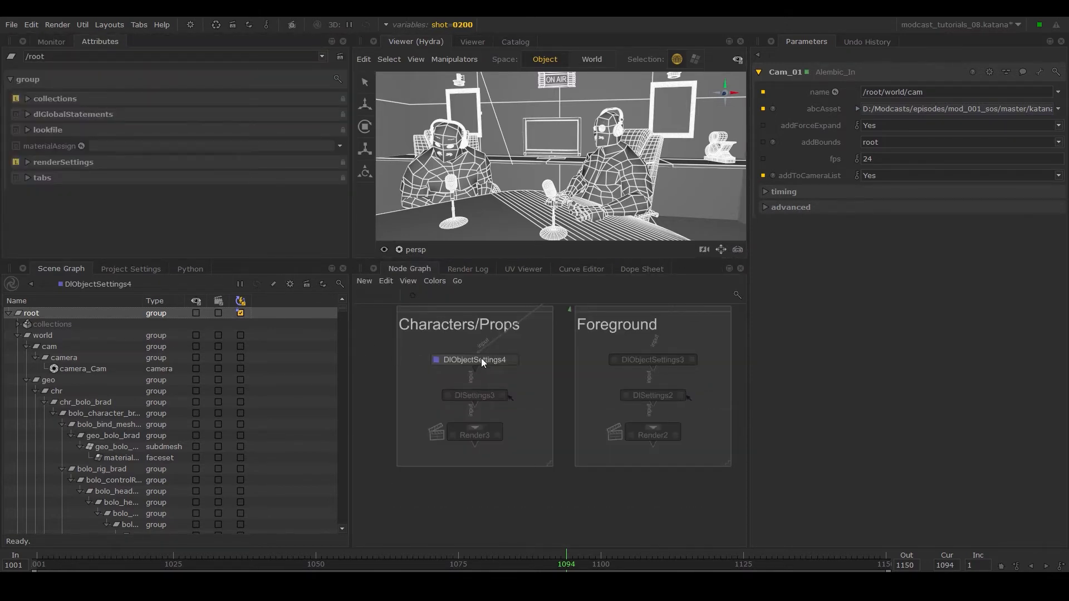
# - Find and select the locations matched by DlObjectSettings4's CEL in the scene graph, and inspect the attributes of sdr_bookend and its bookend child
pyautogui.click(512, 360)
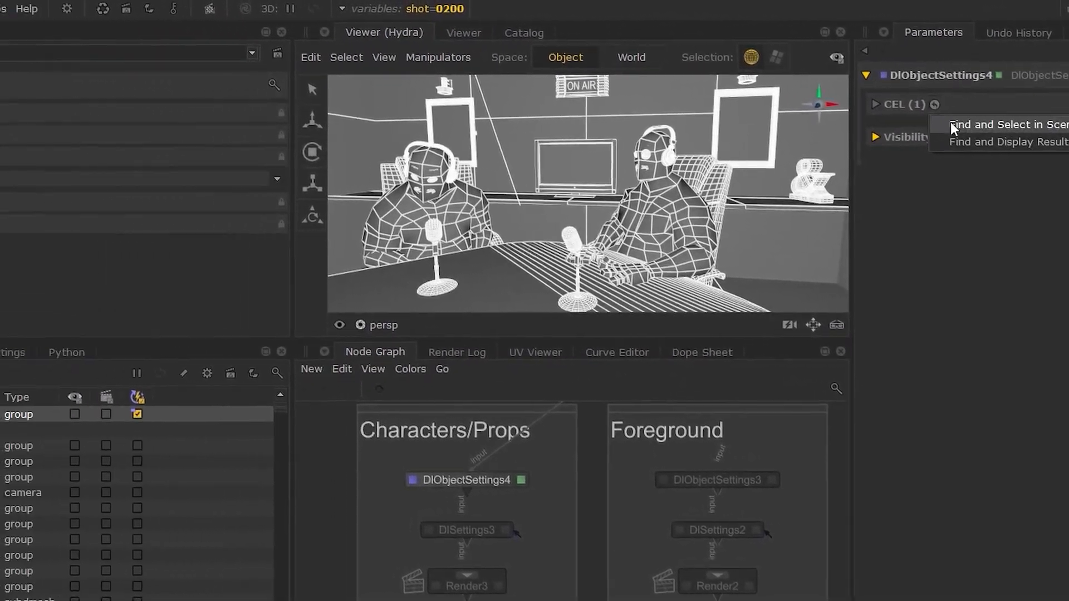
pyautogui.click(814, 106)
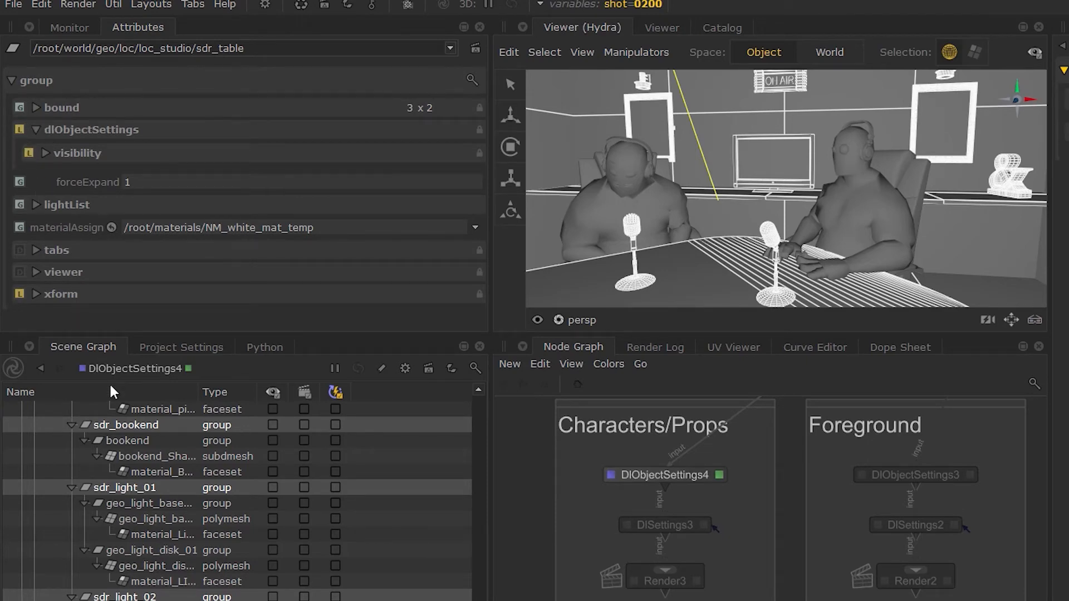
pyautogui.click(149, 429)
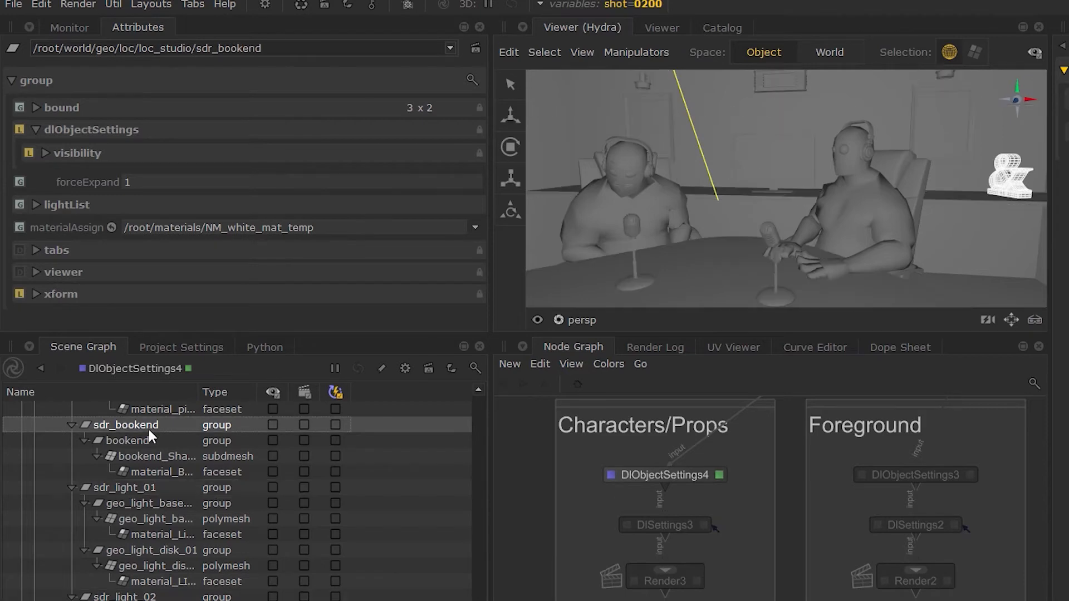
pyautogui.click(140, 441)
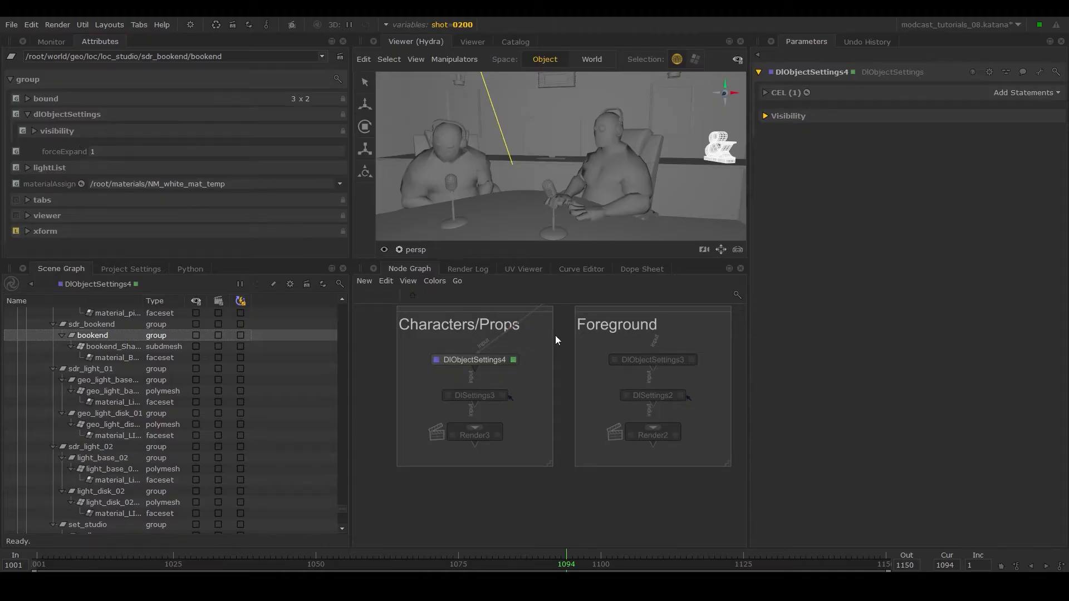
# - View the scene at RenderSettings, DlObjectSettings4 and Render3 in turn, and open Render3's parameters
pyautogui.moveTo(556, 337); pyautogui.dragTo(499, 452, button='middle')
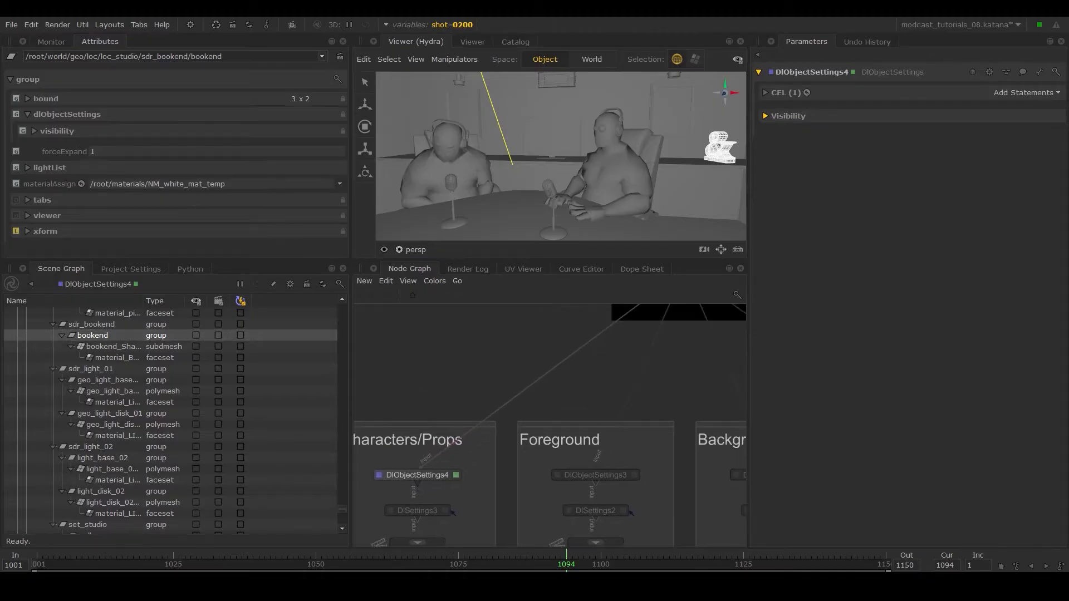
pyautogui.moveTo(623, 332); pyautogui.dragTo(596, 396, button='middle')
pyautogui.press('v')
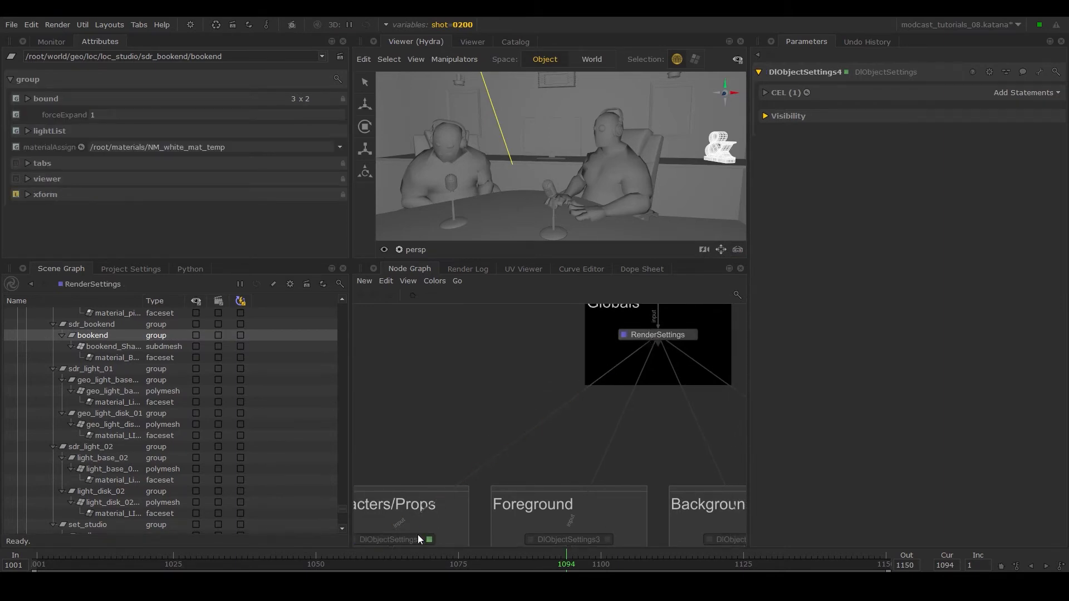
pyautogui.press('v')
pyautogui.moveTo(415, 537); pyautogui.dragTo(502, 398, button='middle')
pyautogui.press('v')
pyautogui.press('e')
# - Show the attribute history of dlObjectSettings on the sdr_bookend location and pick its DlObjectSettings4 entry
pyautogui.click(91, 324)
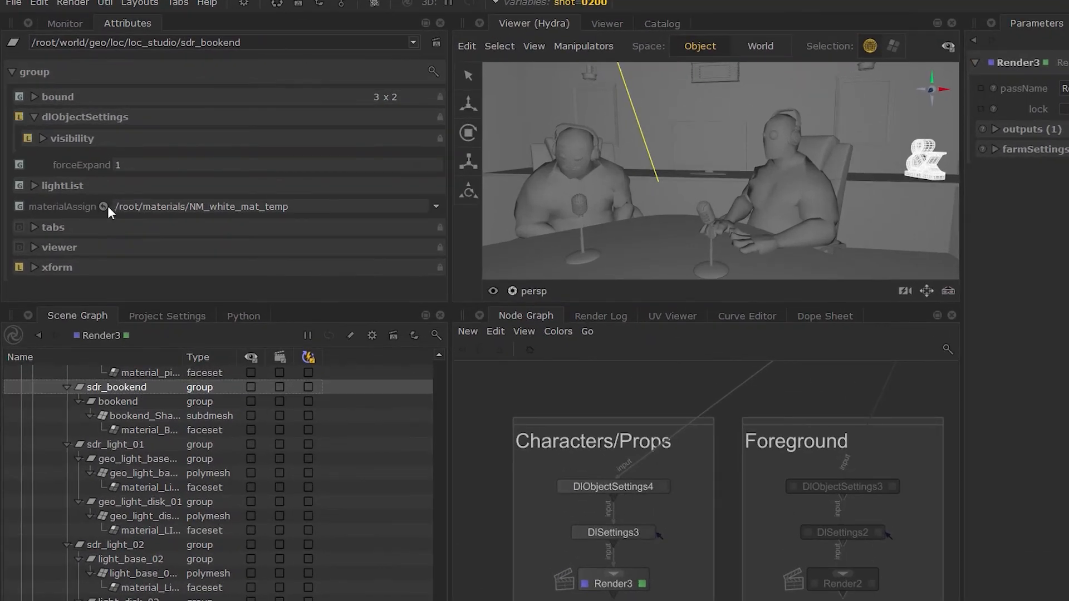
pyautogui.rightClick(16, 116)
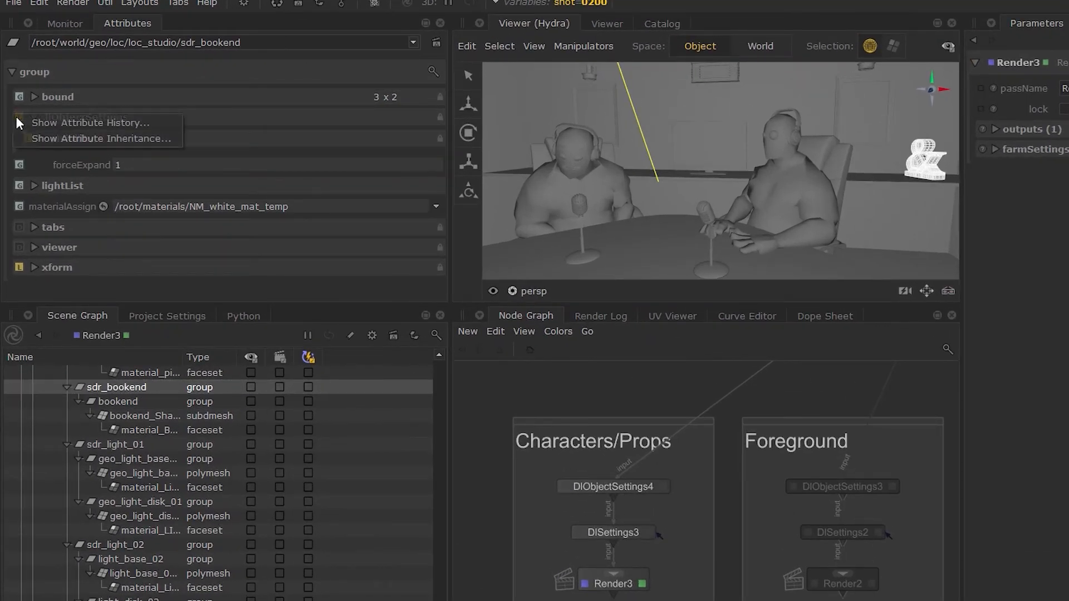
pyautogui.click(58, 123)
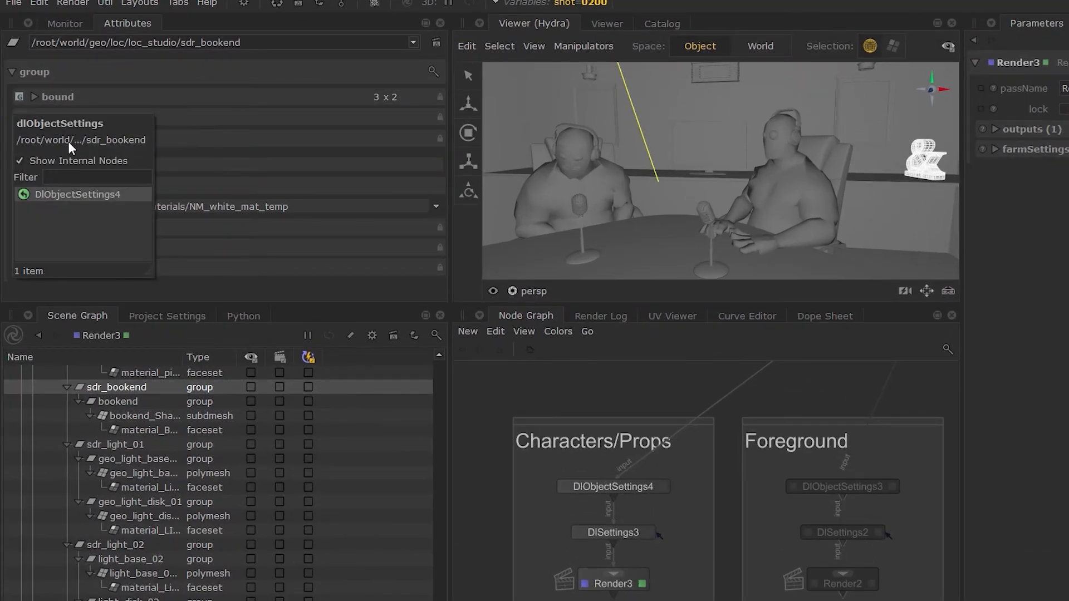
pyautogui.click(77, 196)
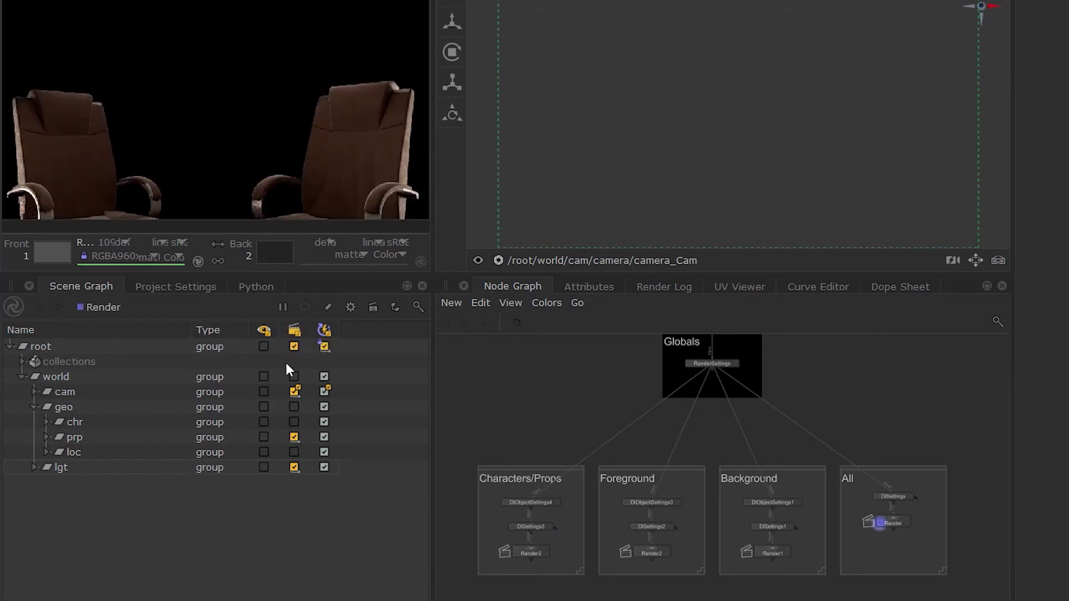
# - Show the prp group in the viewer and set up a scene graph bookmark named chairs in a new folder bookmark01
pyautogui.click(264, 438)
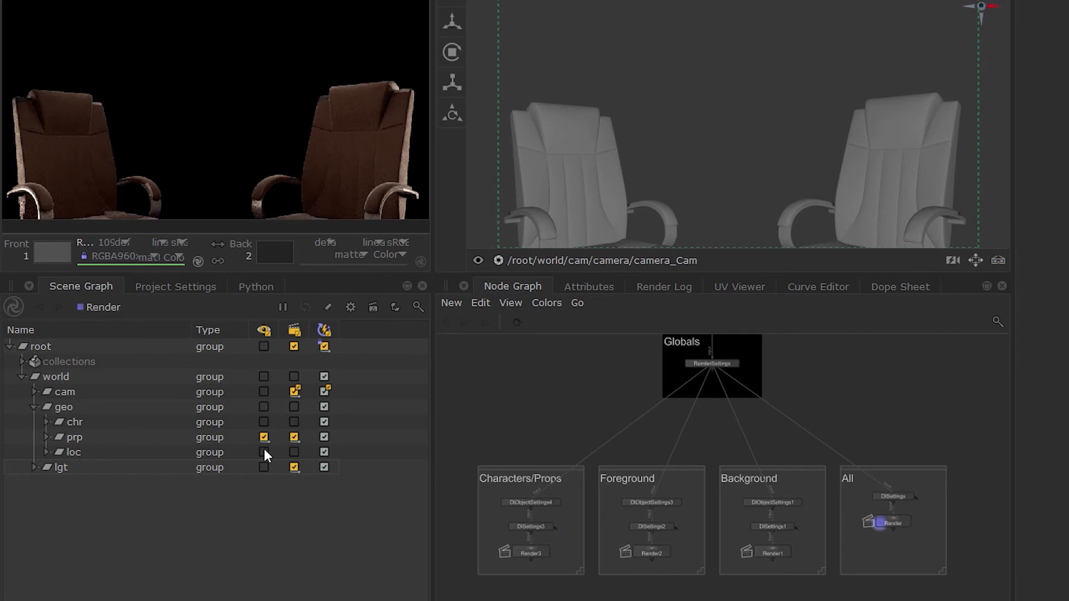
pyautogui.click(328, 307)
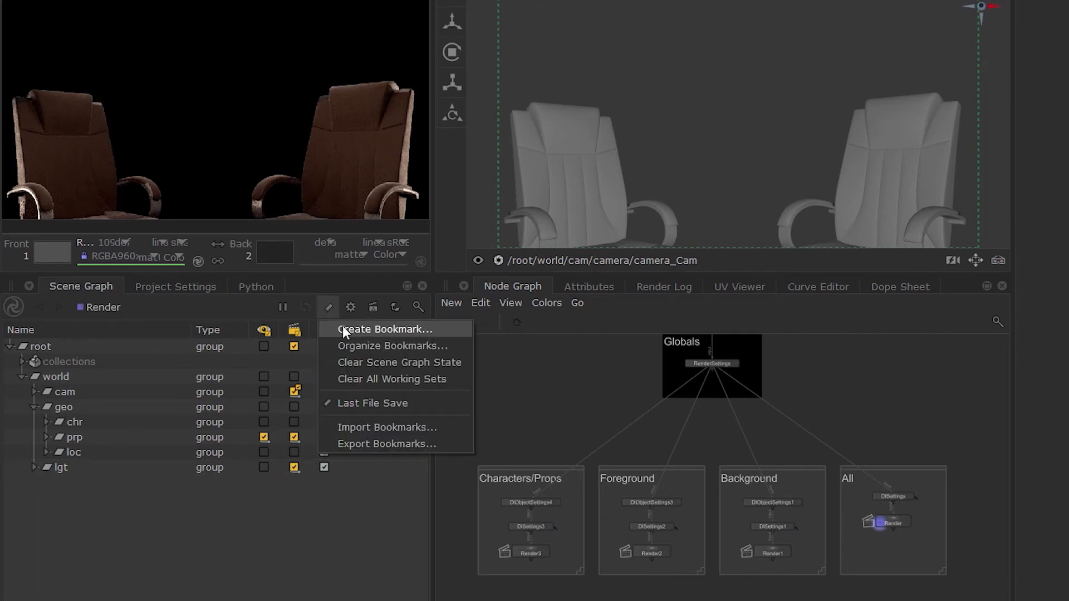
pyautogui.click(343, 329)
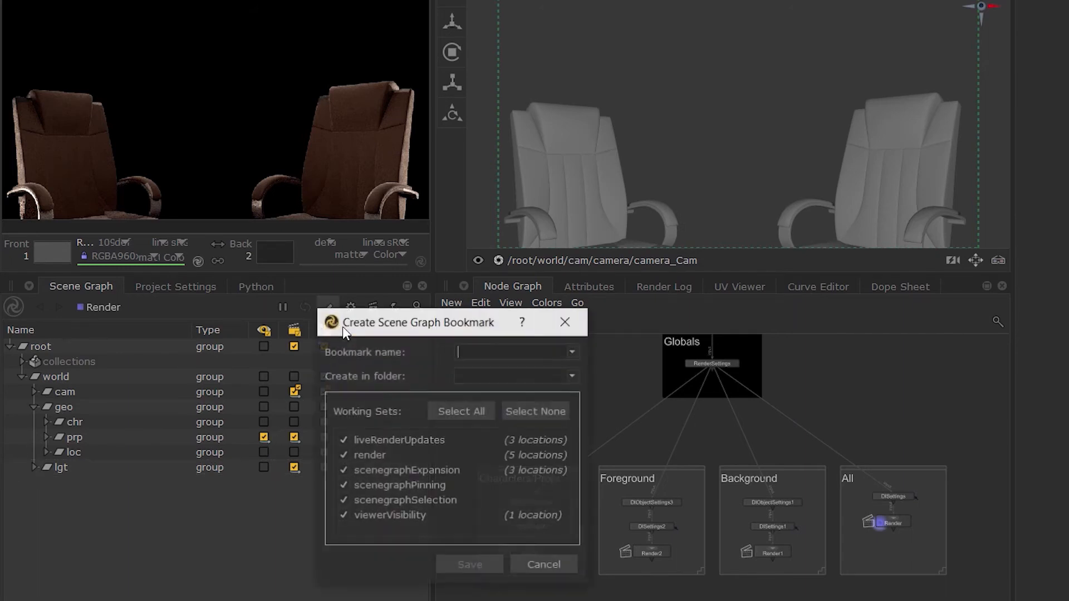
pyautogui.write('chairs')
pyautogui.click(484, 378)
pyautogui.write('bookmark01')
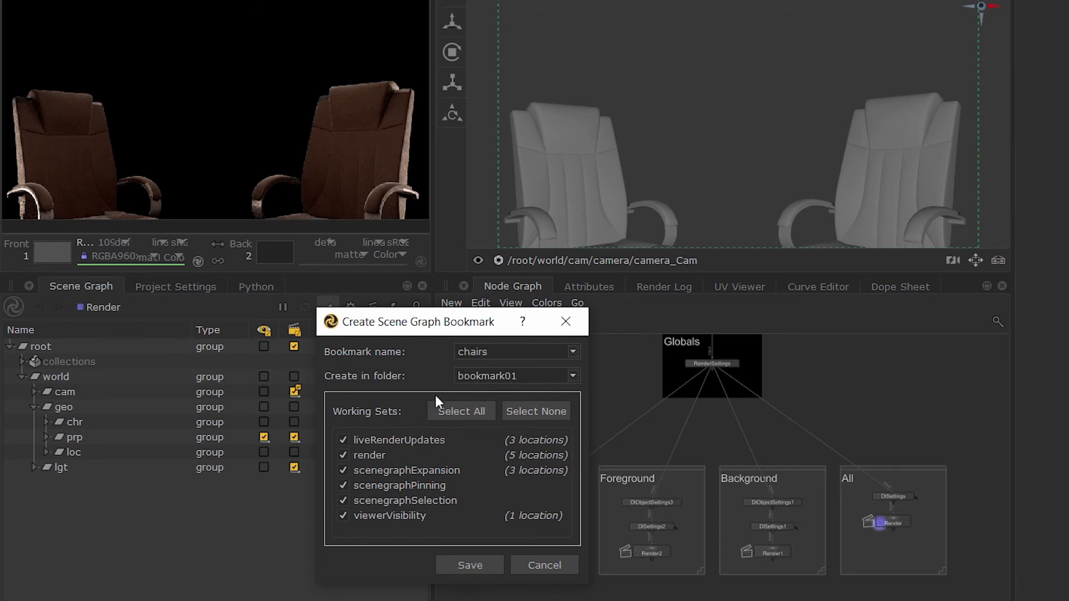
pyautogui.moveTo(365, 325); pyautogui.dragTo(523, 308)
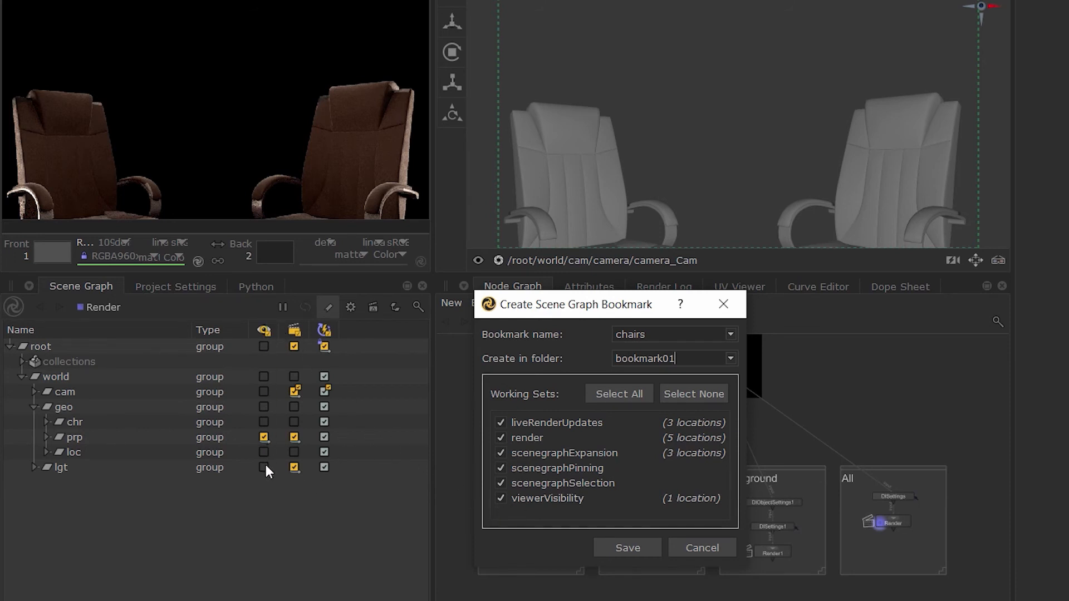
# - Exclude the scenegraphExpansion and scenegraphSelection working sets from the chairs bookmark and save it
pyautogui.click(502, 453)
pyautogui.click(501, 482)
pyautogui.click(627, 545)
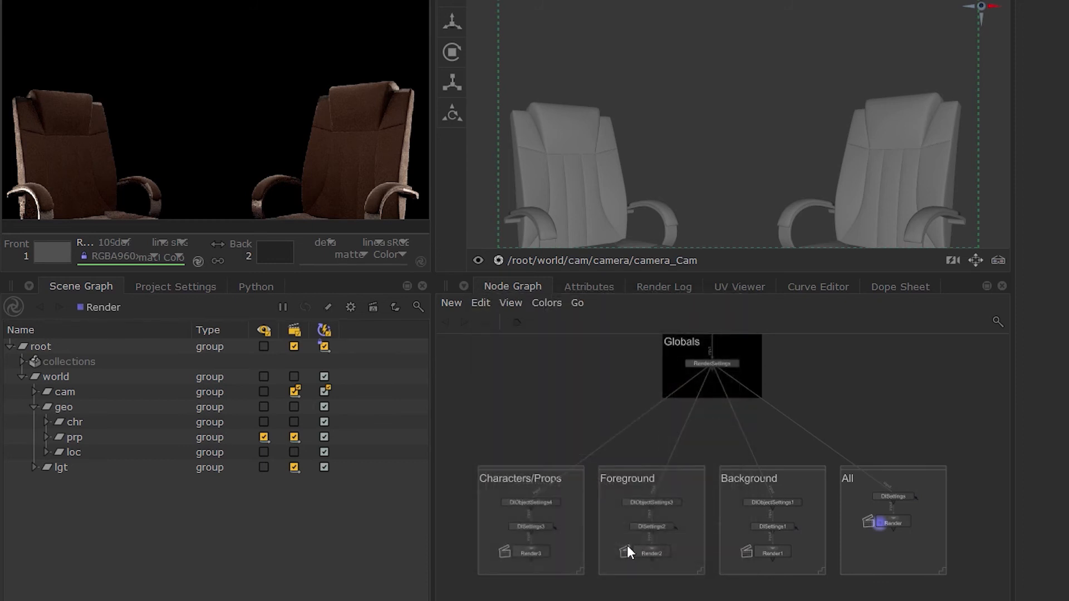
# - Hide the prp group and collapse geo, and restore the saved state by loading the chairs bookmark from bookmark01
pyautogui.click(264, 437)
pyautogui.click(32, 408)
pyautogui.click(328, 308)
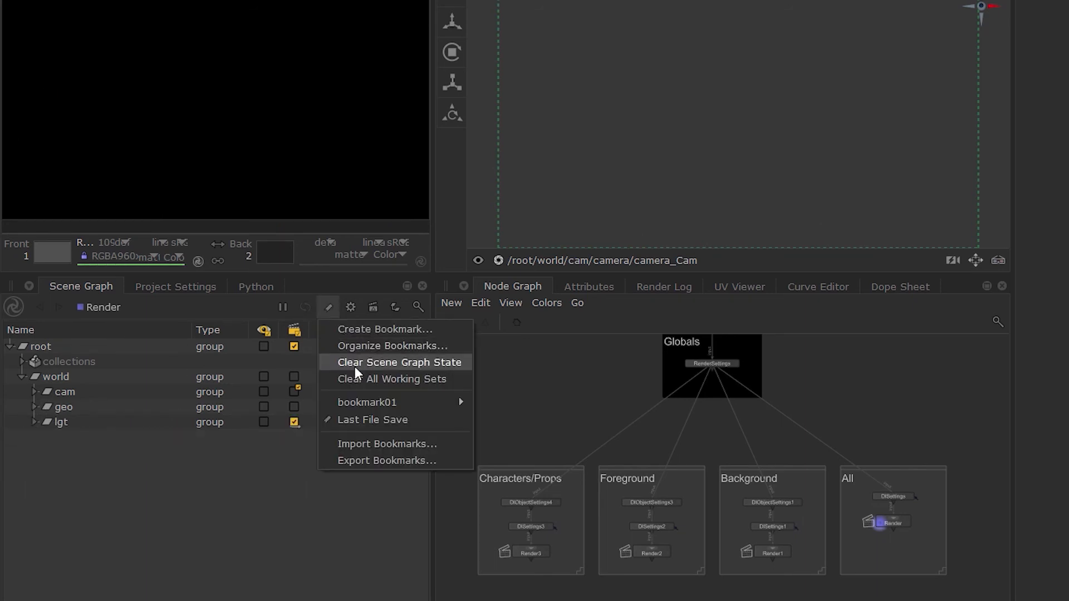
pyautogui.moveTo(424, 402)
pyautogui.click(492, 403)
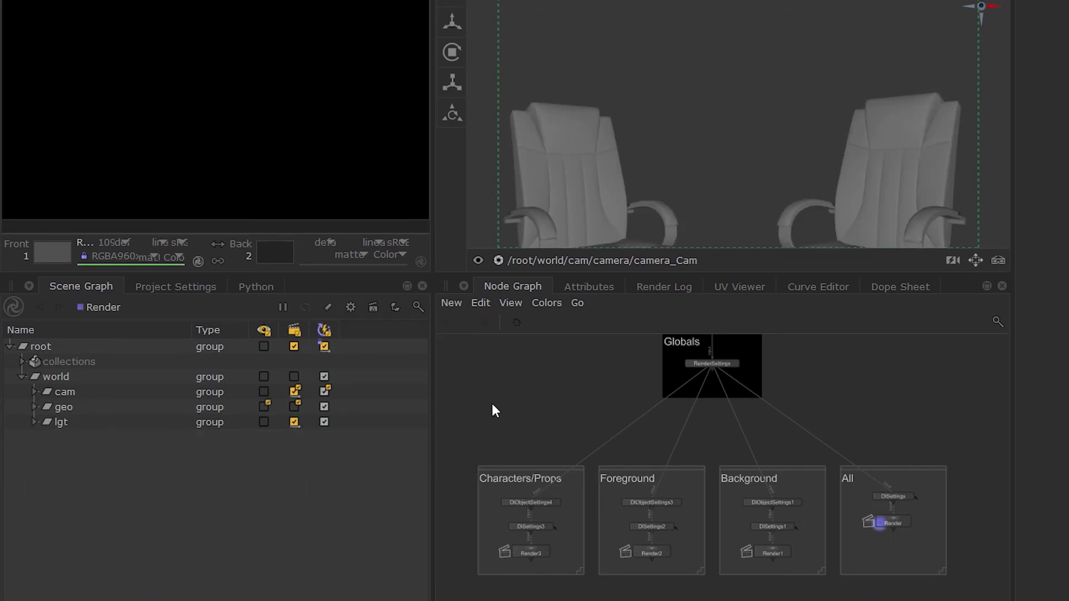
# - View the export options for scene graph bookmarks and leave without exporting
pyautogui.click(329, 308)
pyautogui.click(368, 458)
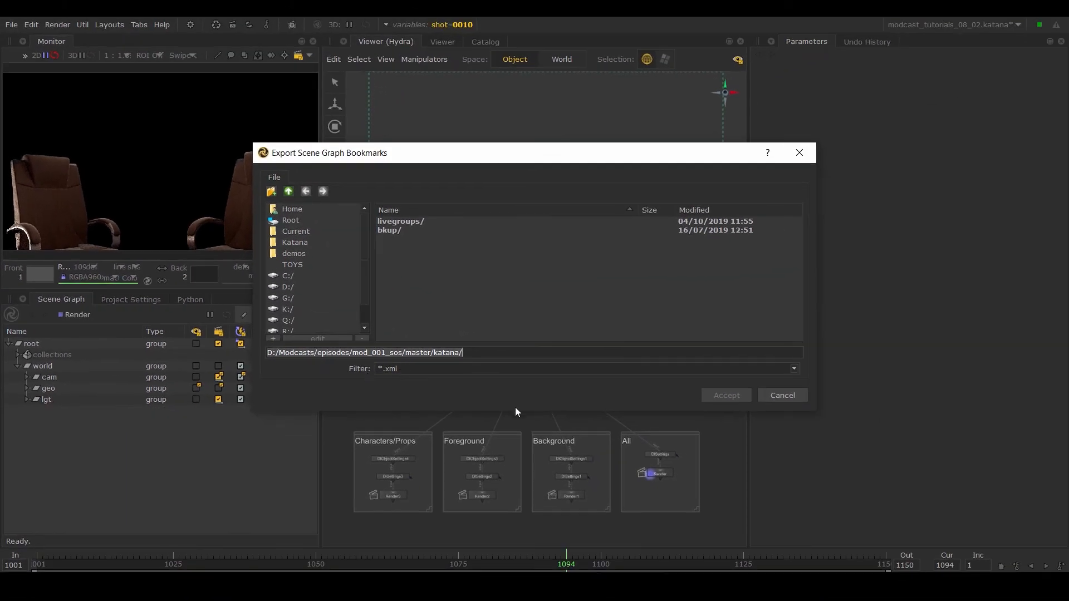
pyautogui.click(772, 396)
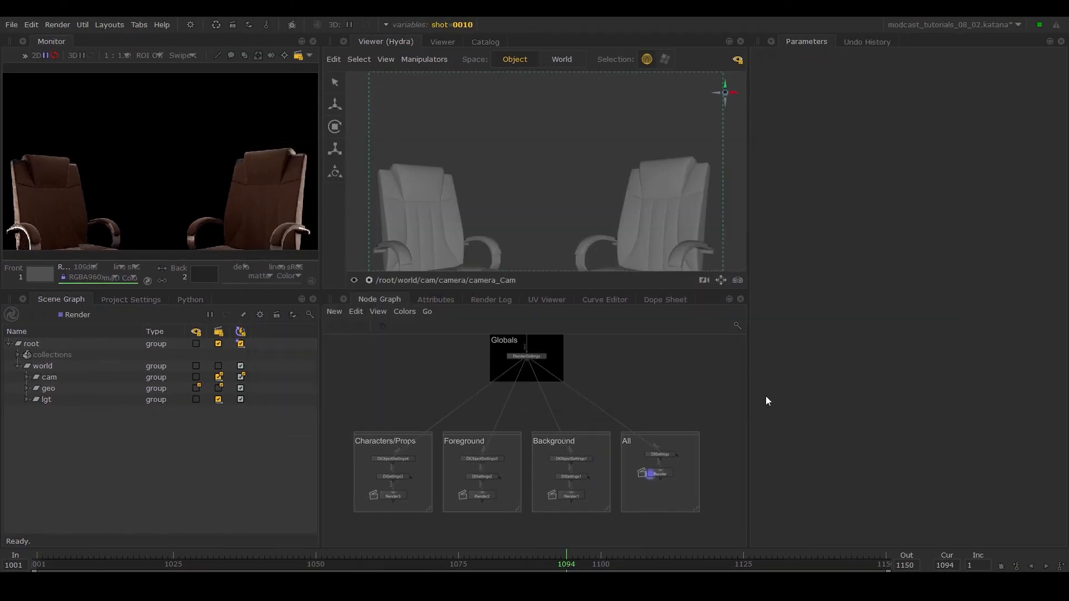
# - Review the saved scene graph bookmarks and folders in the bookmark organizer and close it
pyautogui.click(243, 315)
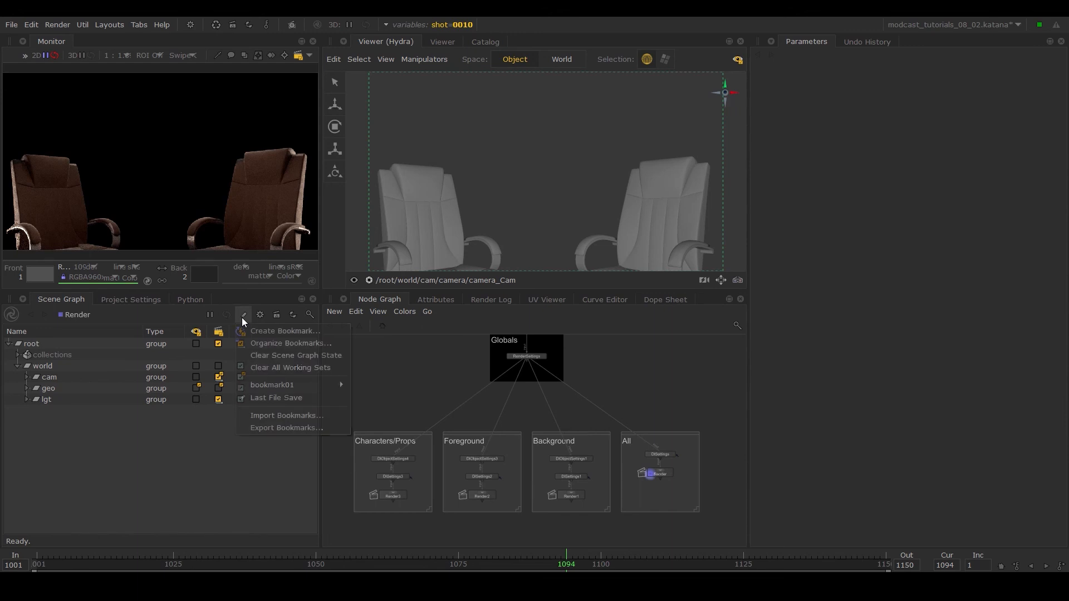
pyautogui.click(254, 345)
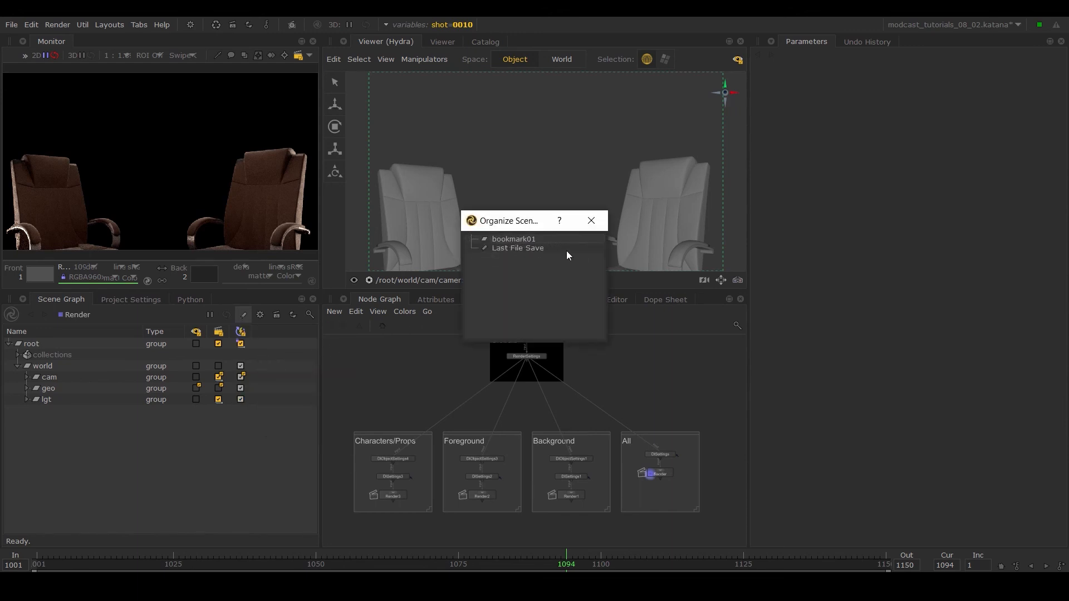
pyautogui.click(599, 222)
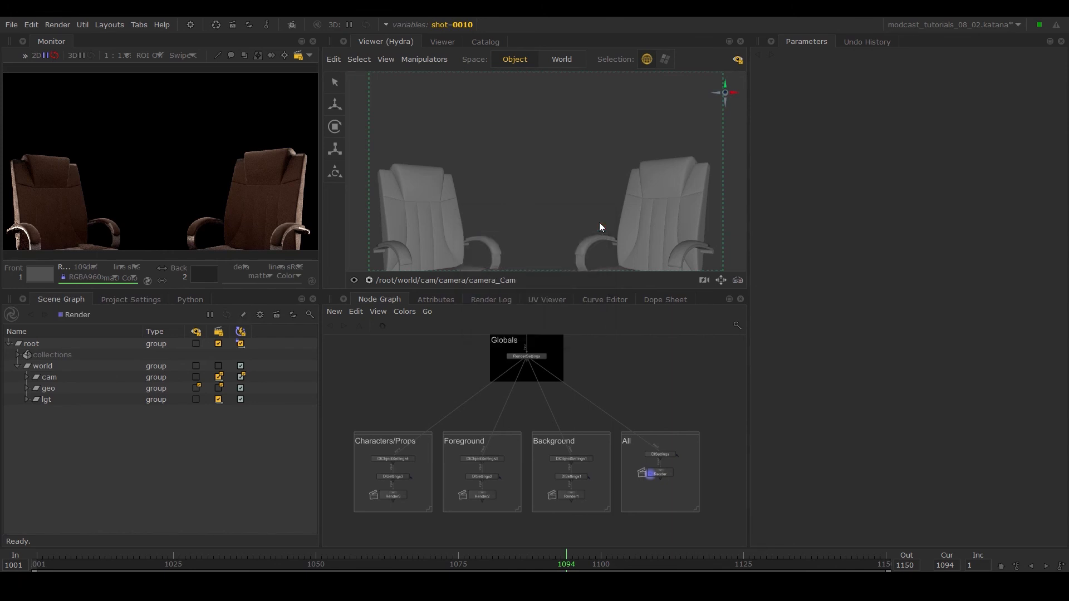